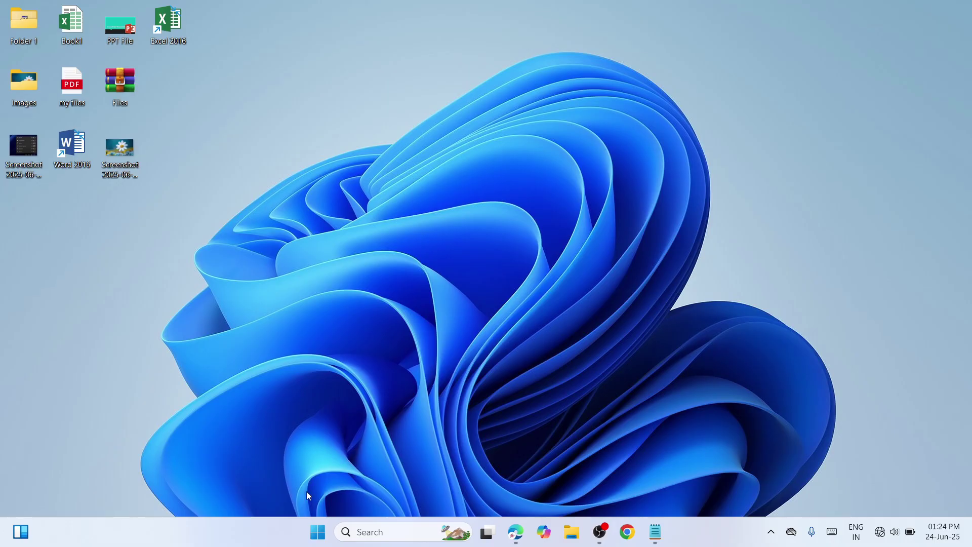
# Step: Open Settings from the Win+X quick-link menu and scroll down the System page to Troubleshoot
pyautogui.rightClick(318, 531)
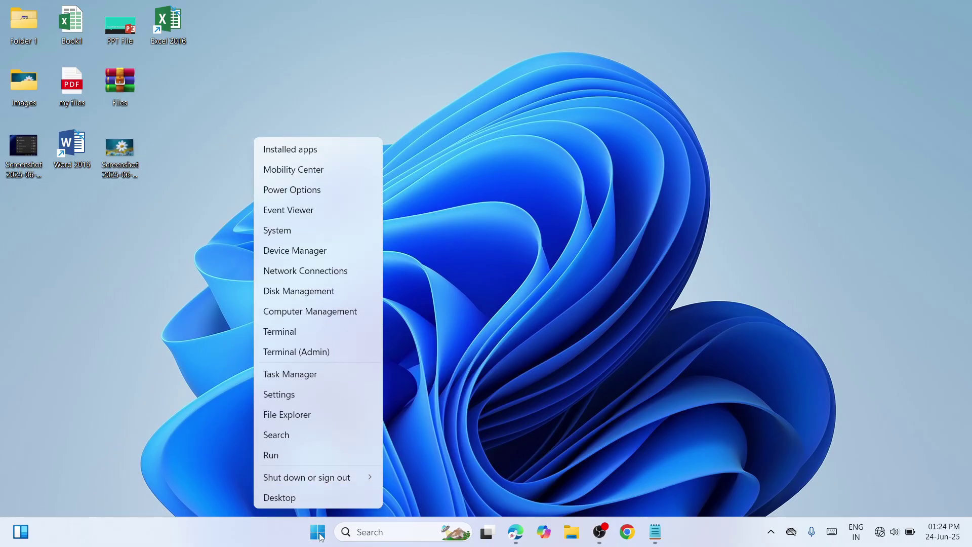
pyautogui.click(303, 398)
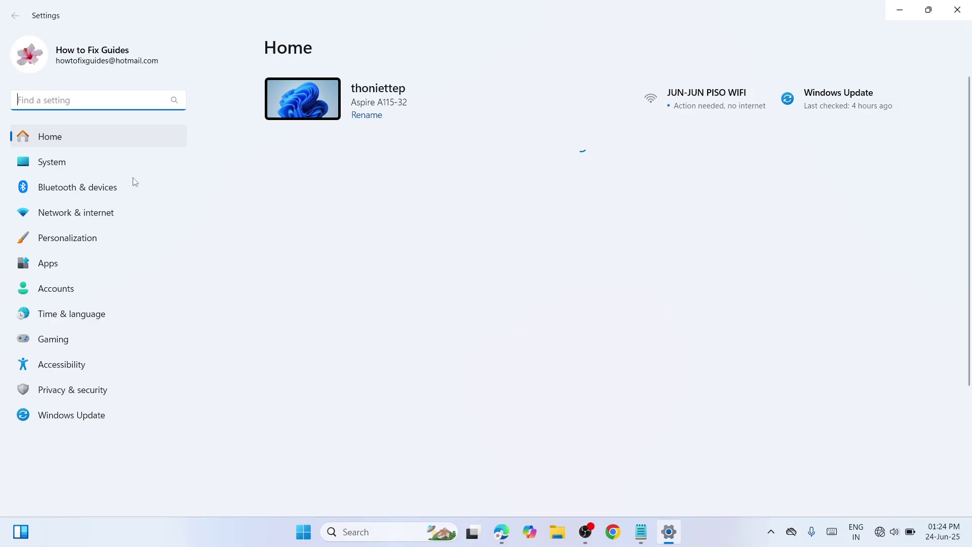
pyautogui.click(99, 167)
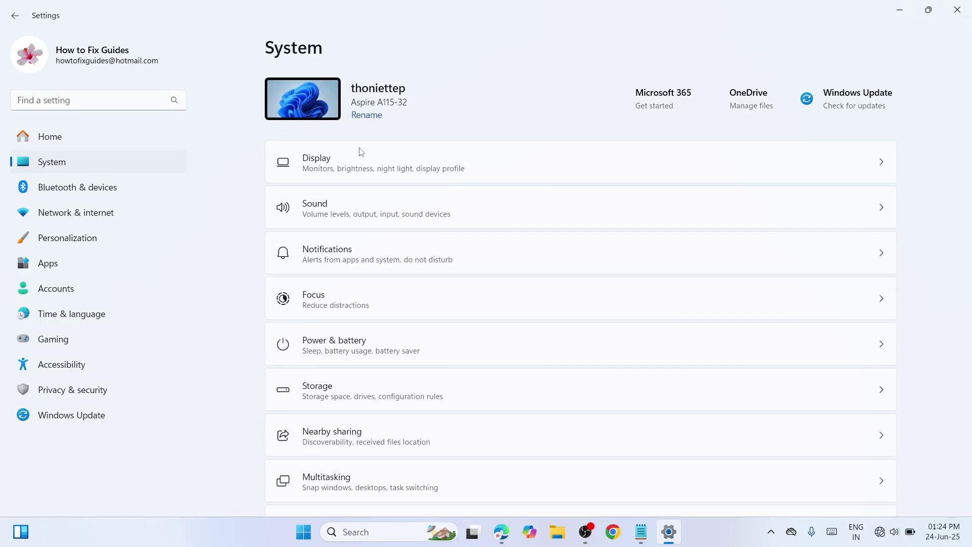
pyautogui.scroll(-3, 969, 247)
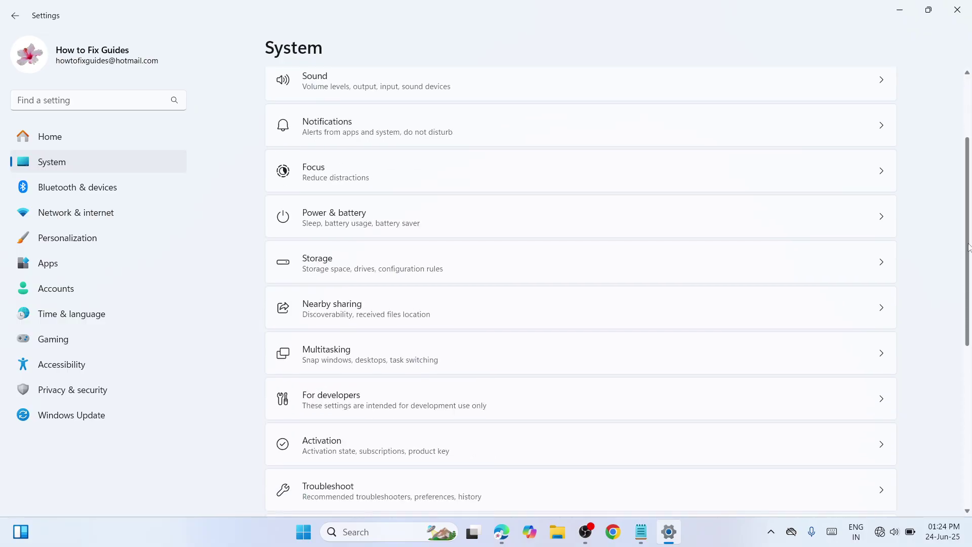
pyautogui.scroll(-5, 969, 247)
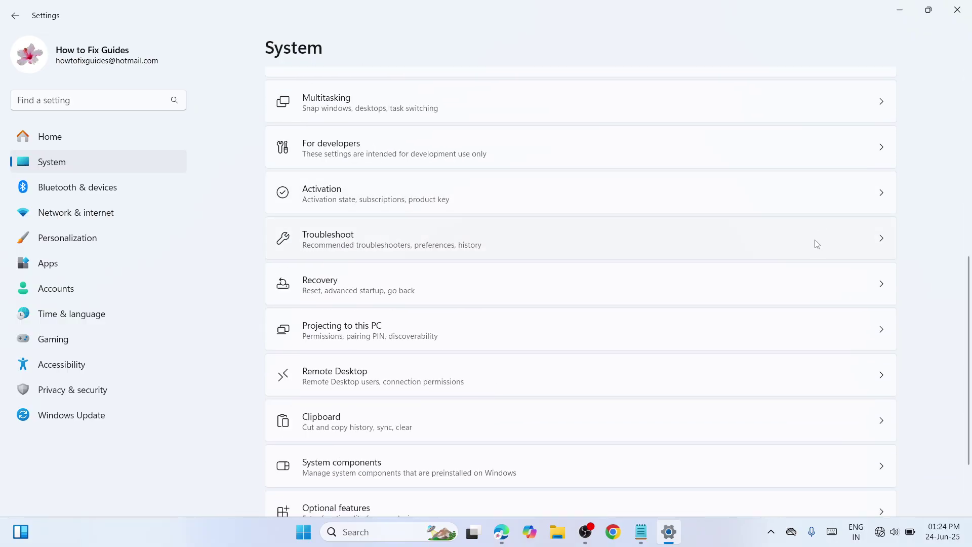
# Step: Go to Troubleshoot > Other troubleshooters to find Windows Update, then close Settings
pyautogui.click(808, 247)
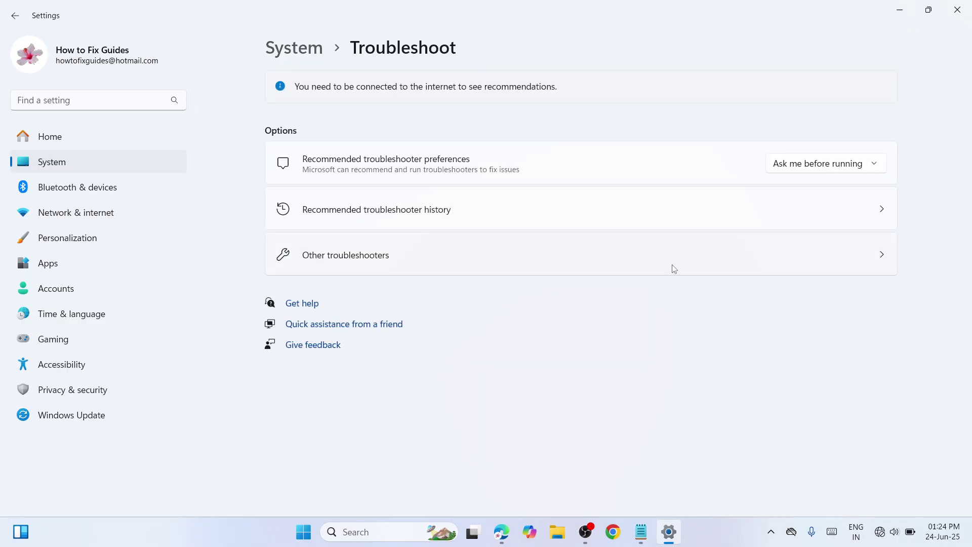
pyautogui.click(578, 272)
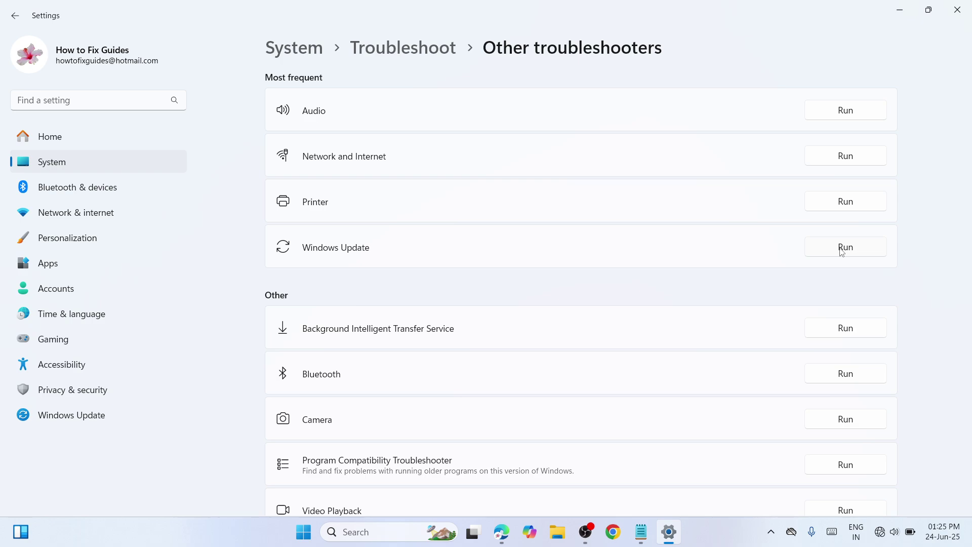
pyautogui.click(957, 10)
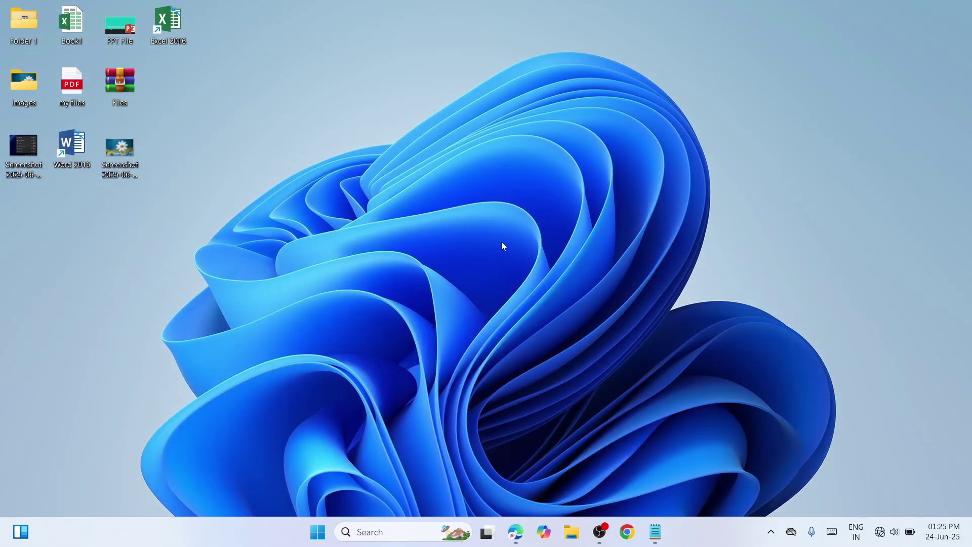
# Step: Run cleanmgr from the Run dialog to open Disk Cleanup for drive C:
pyautogui.press('super+r')
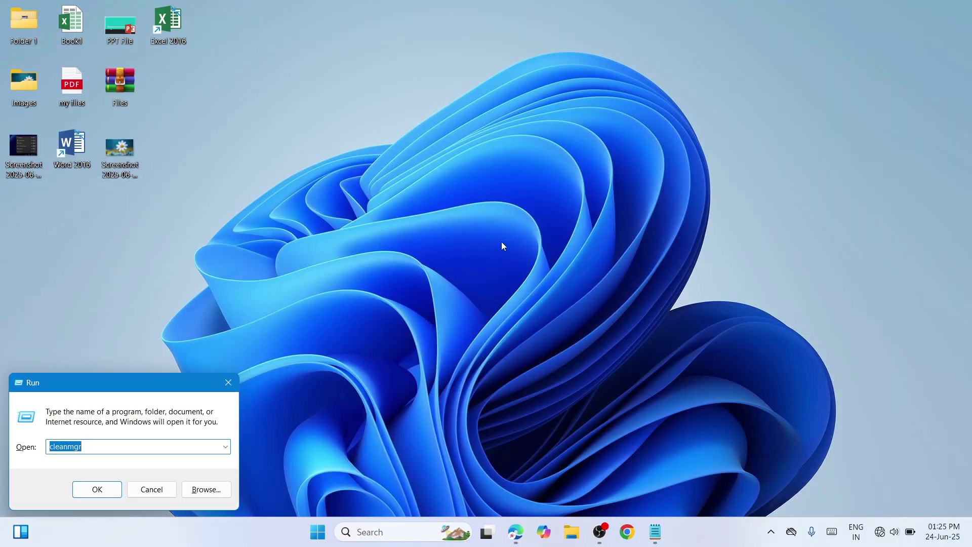
pyautogui.moveTo(111, 382); pyautogui.dragTo(466, 154)
pyautogui.click(454, 223)
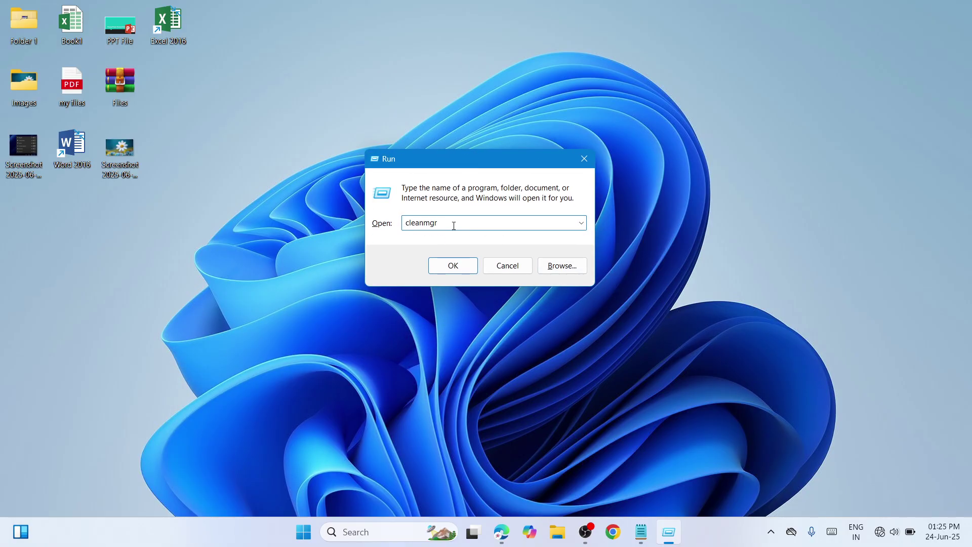
pyautogui.doubleClick(410, 225)
pyautogui.click(453, 266)
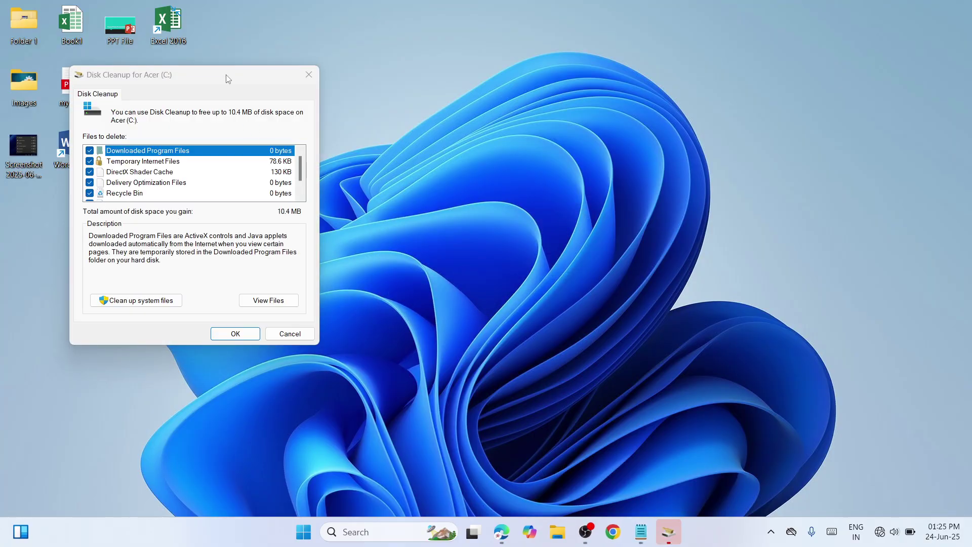
# Step: Permanently delete the checked file categories on Acer (C:), freeing about 10.4 MB
pyautogui.moveTo(229, 71); pyautogui.dragTo(483, 77)
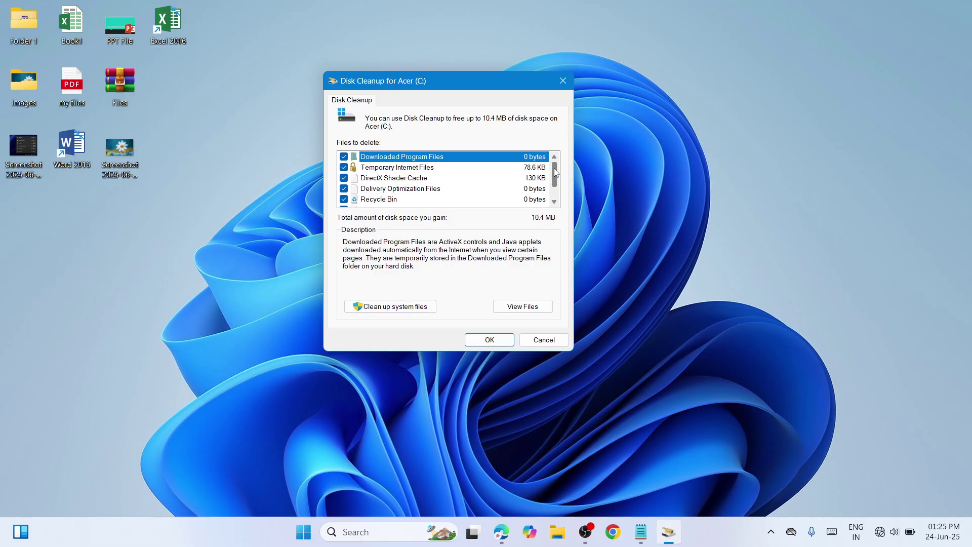
pyautogui.scroll(-2, 556, 169)
pyautogui.scroll(2, 557, 169)
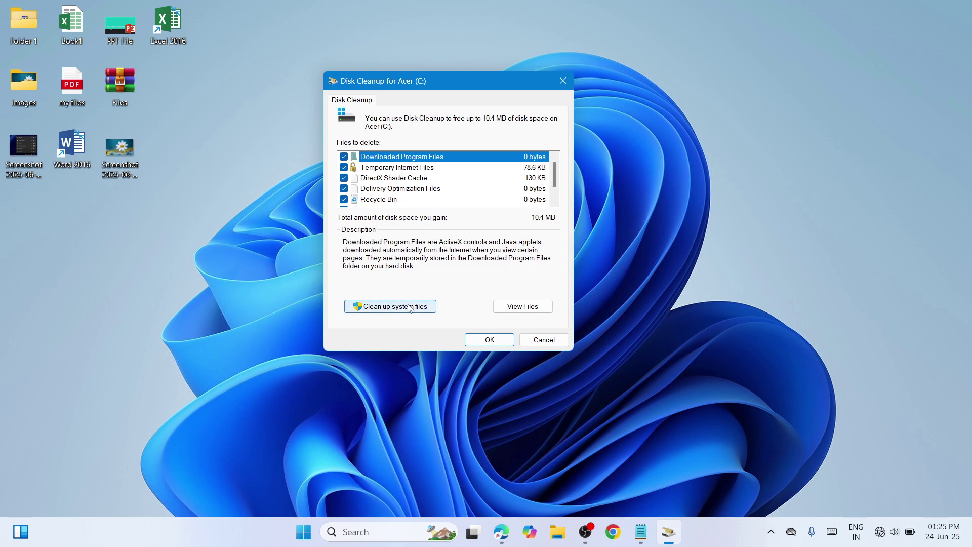
pyautogui.click(495, 339)
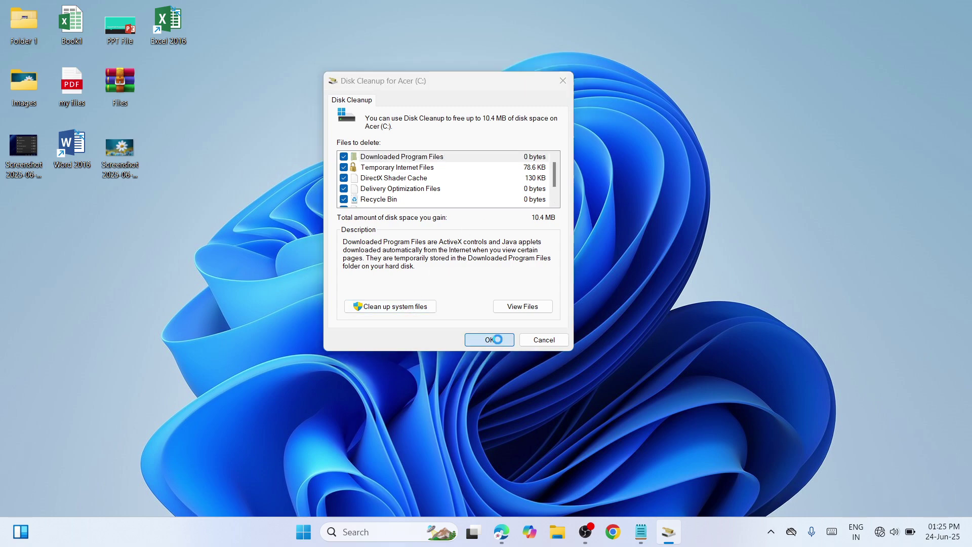
pyautogui.click(494, 275)
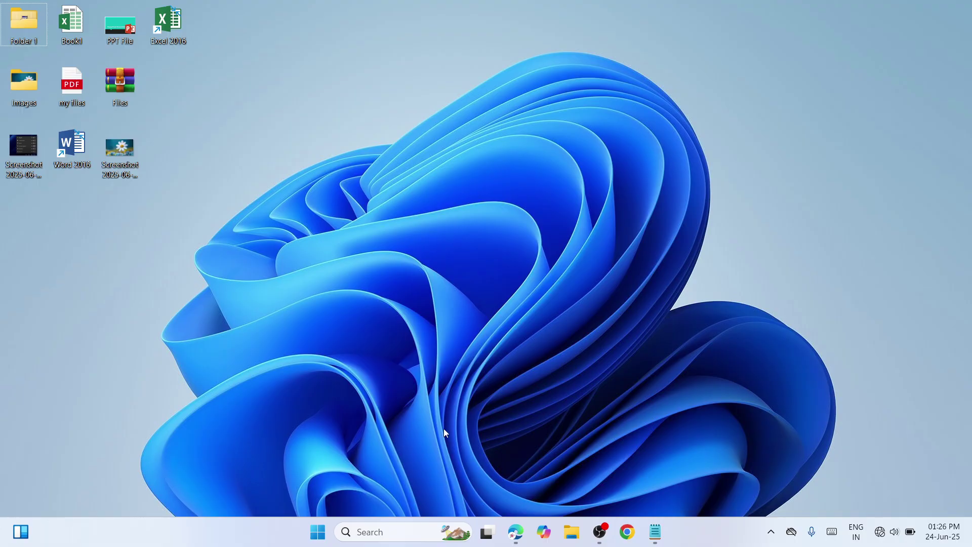
# Step: Search for 'cmd' and launch Command Prompt as administrator
pyautogui.click(377, 531)
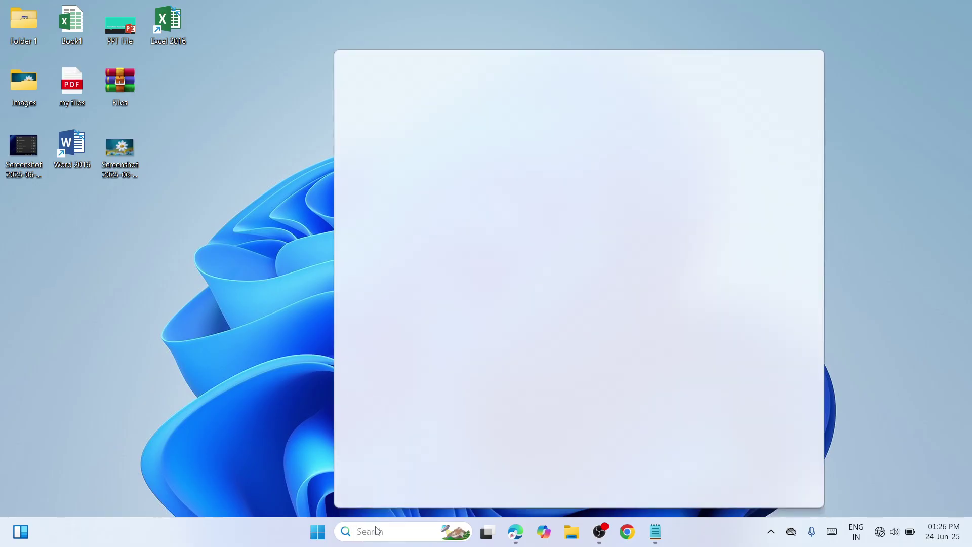
pyautogui.write('cmd')
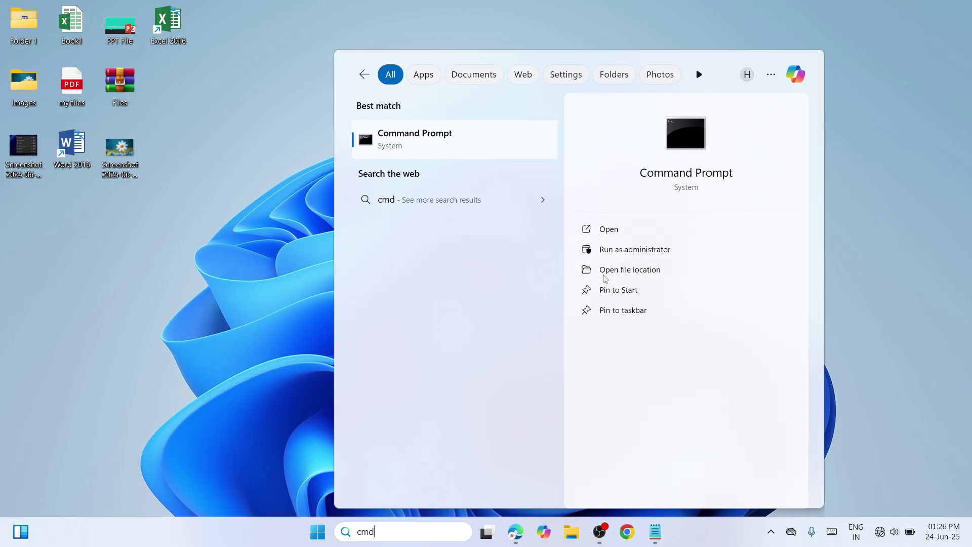
pyautogui.click(672, 251)
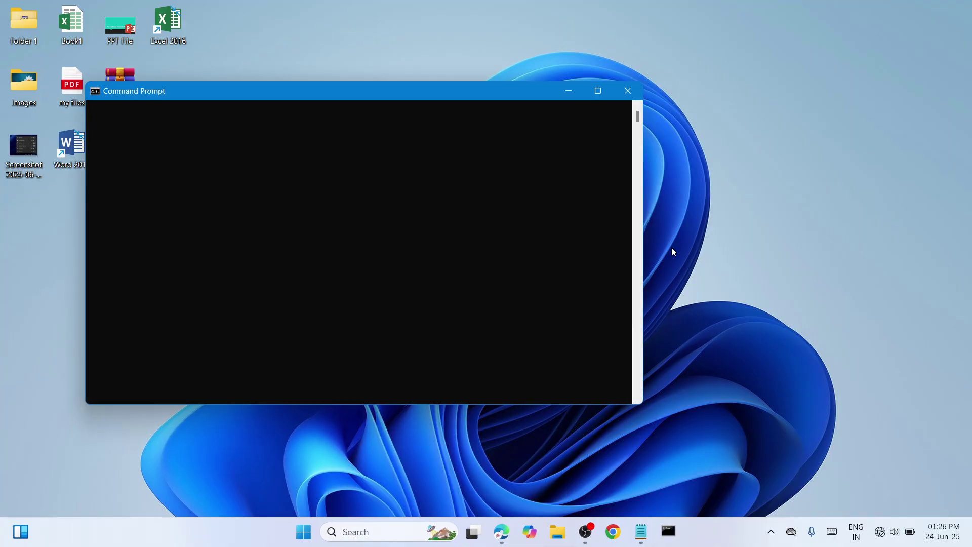
pyautogui.moveTo(412, 97); pyautogui.dragTo(531, 121)
# Step: In the notes, select the net stop wuauserv and net stop bits command lines
pyautogui.click(641, 531)
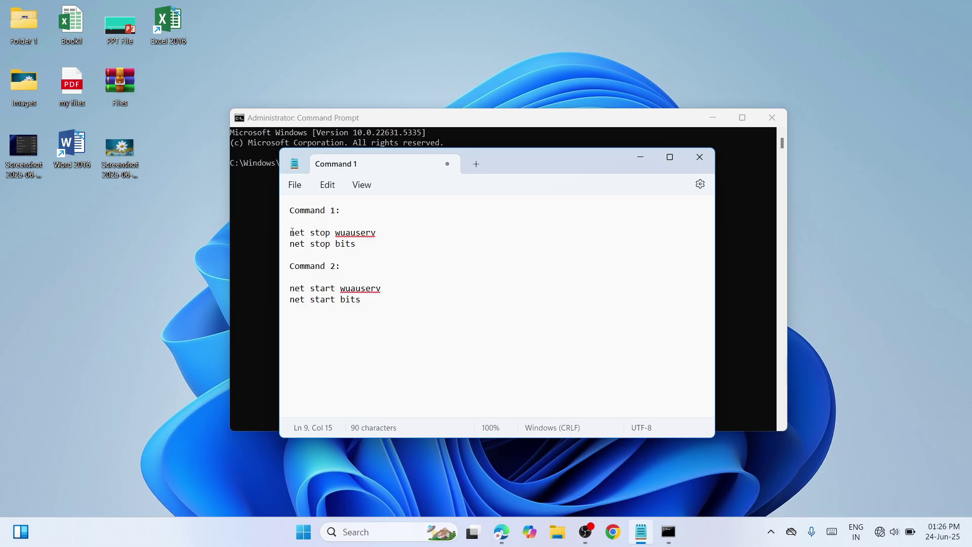
pyautogui.moveTo(289, 233); pyautogui.dragTo(401, 234)
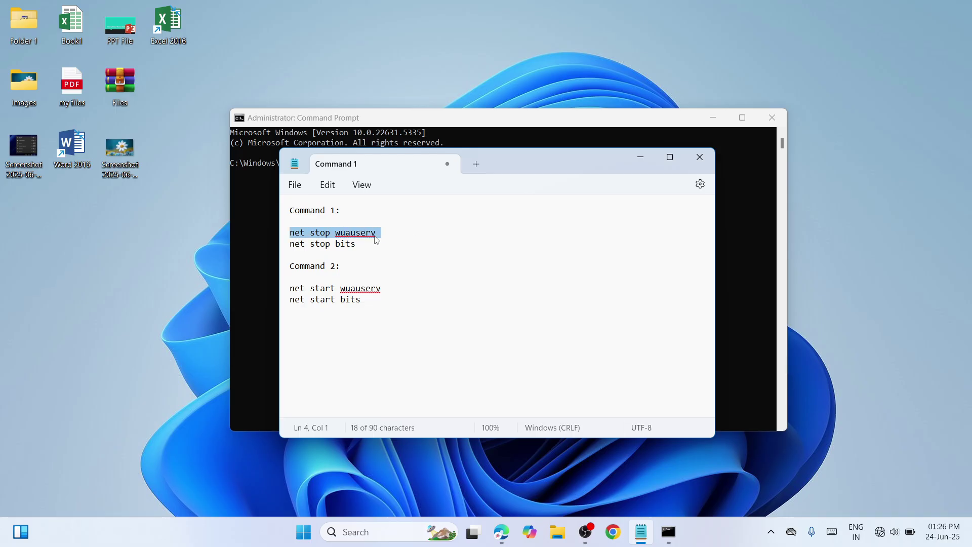
pyautogui.click(301, 246)
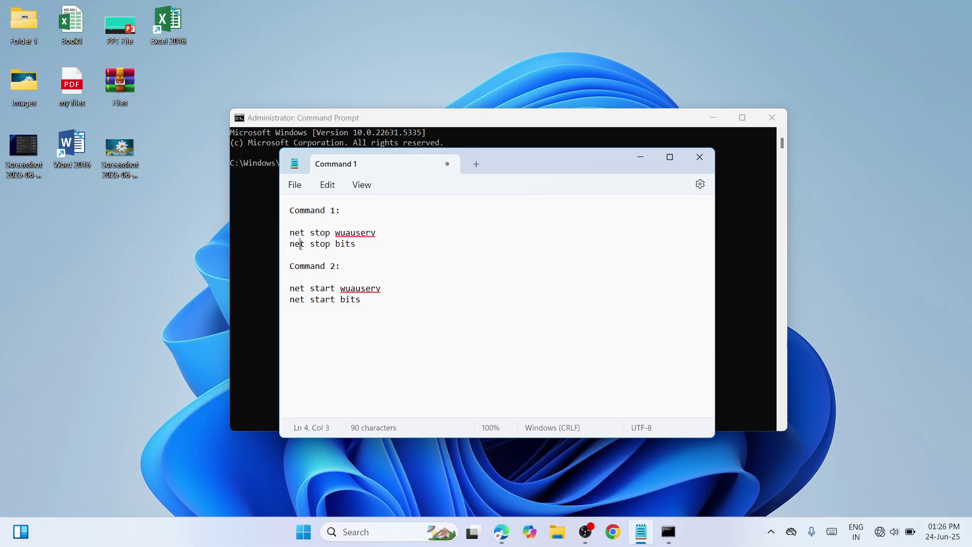
pyautogui.moveTo(289, 244); pyautogui.dragTo(379, 249)
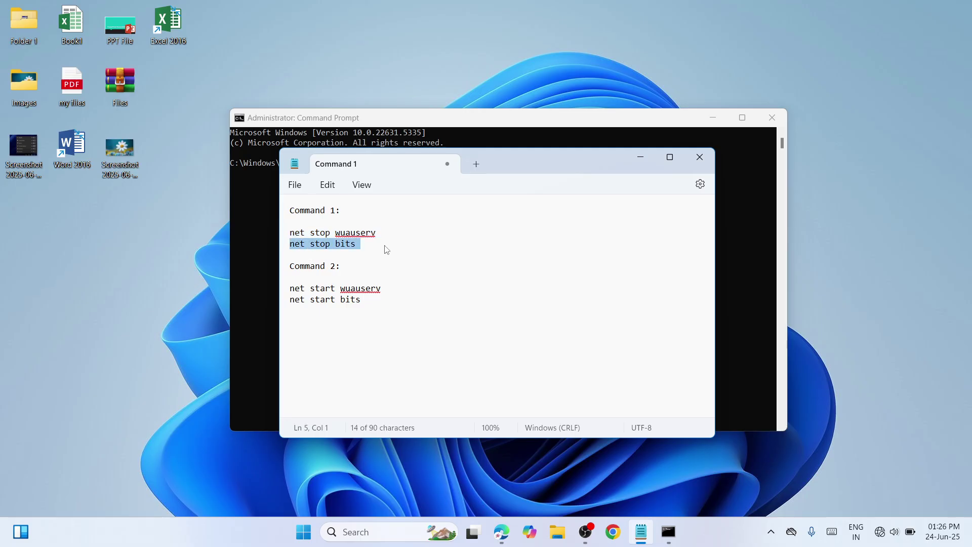
pyautogui.click(299, 232)
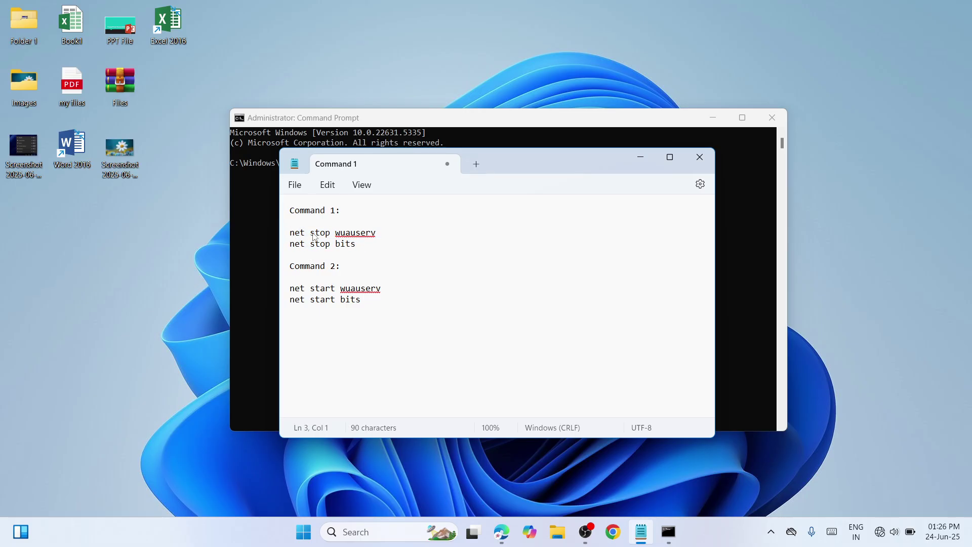
pyautogui.tripleClick(315, 233)
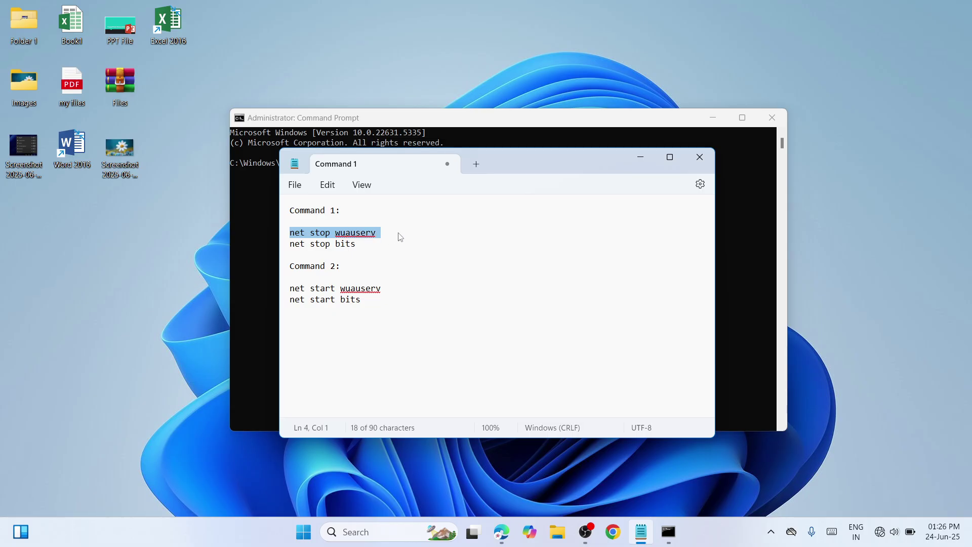
# Step: Move the notes aside, then minimise both the notes and Command Prompt
pyautogui.moveTo(521, 162); pyautogui.dragTo(626, 154)
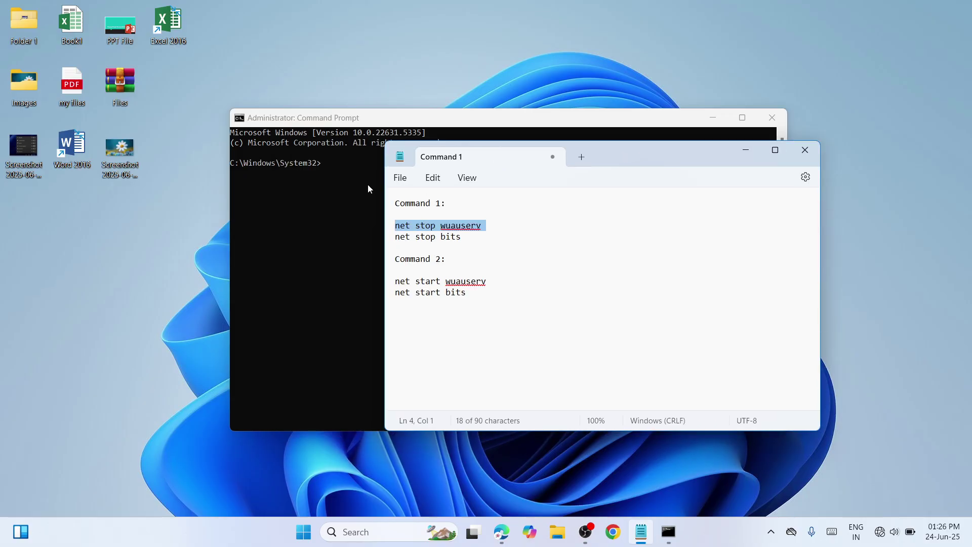
pyautogui.click(342, 178)
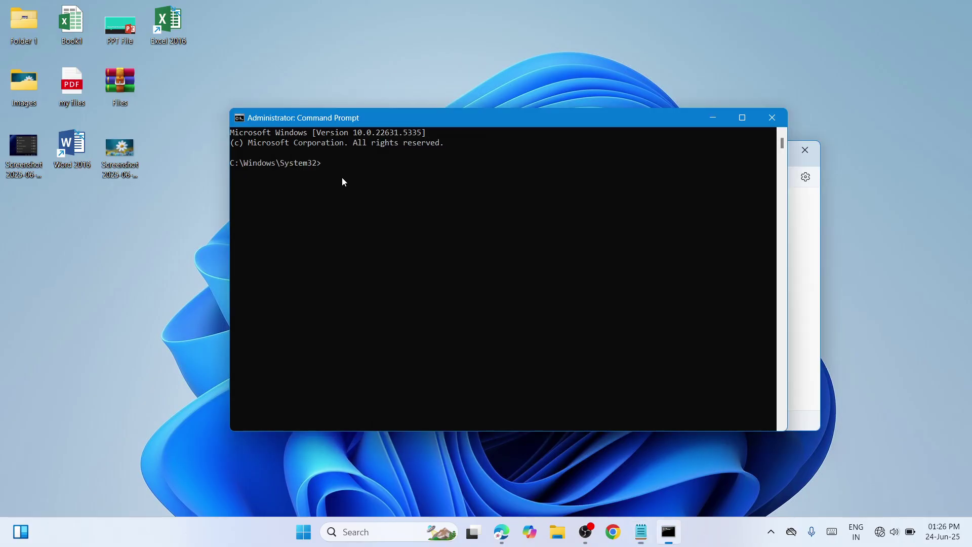
pyautogui.click(806, 265)
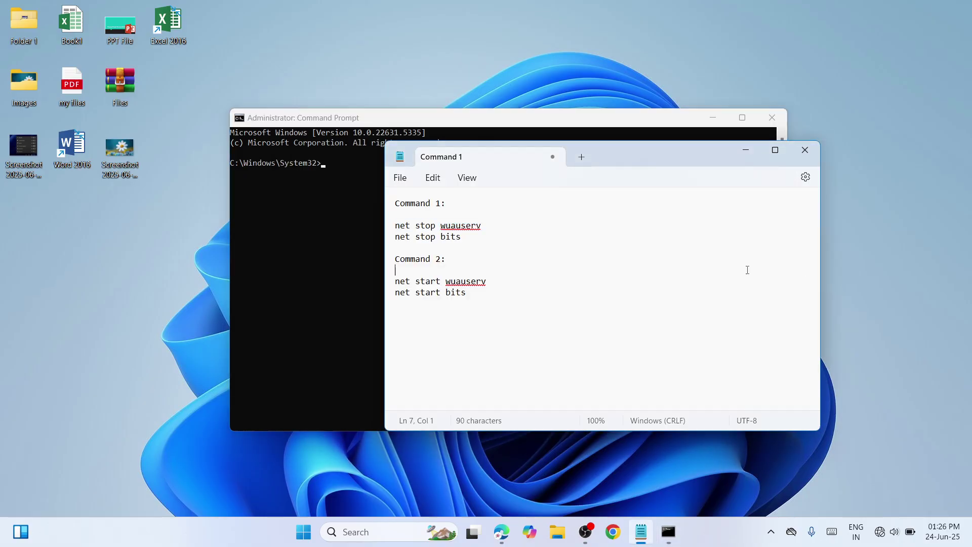
pyautogui.click(738, 148)
pyautogui.click(712, 117)
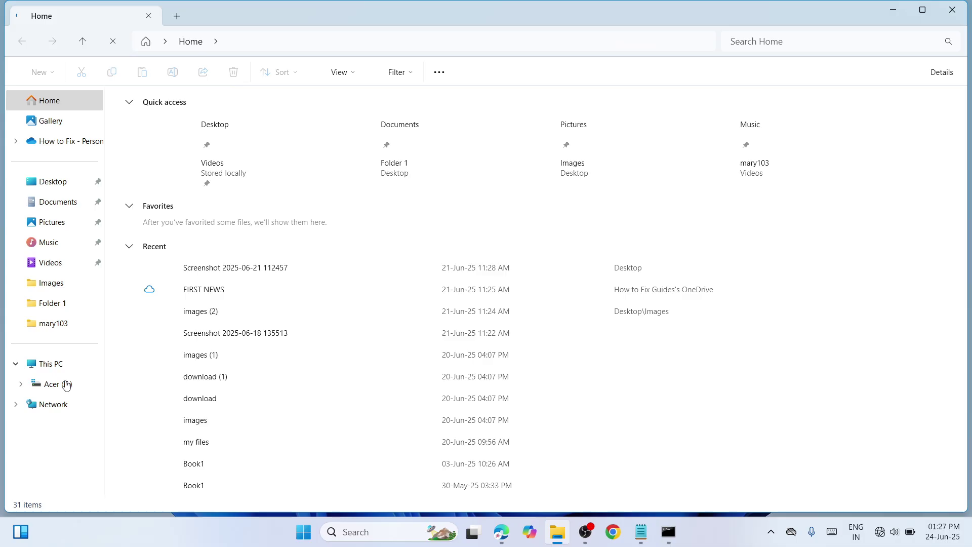
# Step: Browse to C:\Windows\SoftwareDistribution, select all five items, and close File Explorer
pyautogui.click(66, 385)
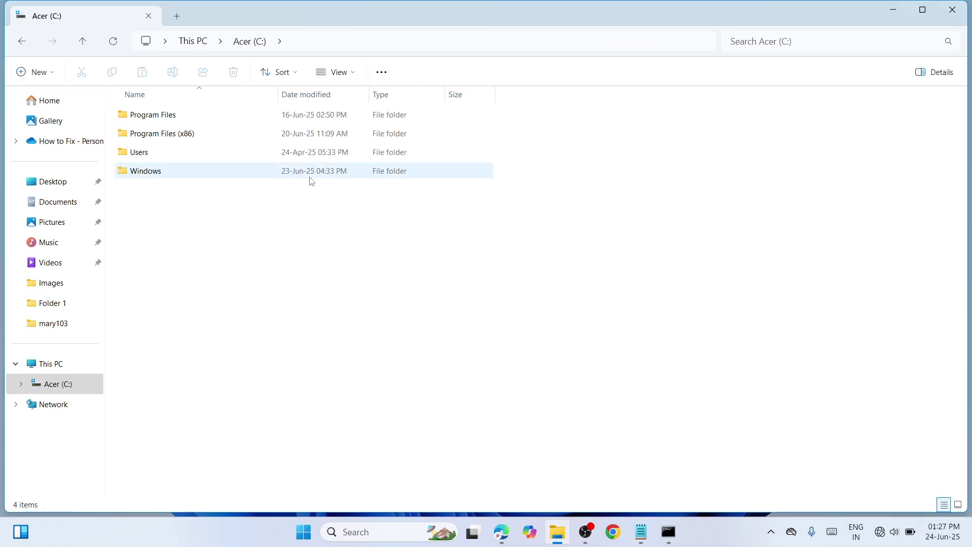
pyautogui.doubleClick(310, 178)
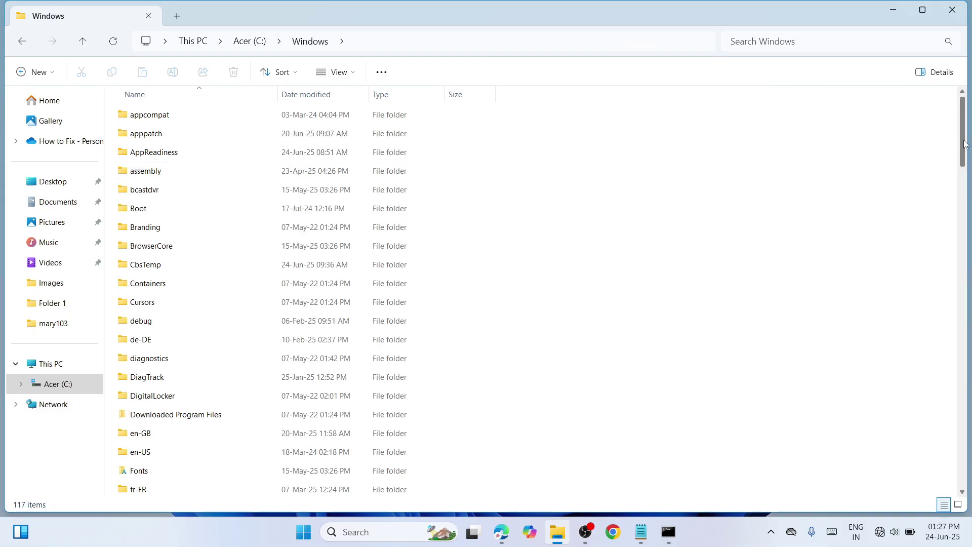
pyautogui.moveTo(965, 144); pyautogui.dragTo(970, 318)
pyautogui.click(353, 333)
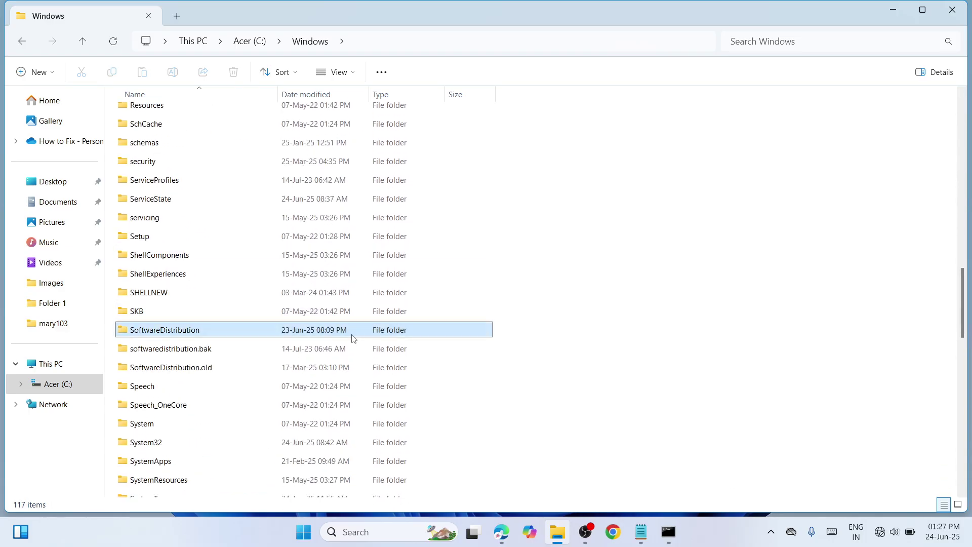
pyautogui.doubleClick(375, 336)
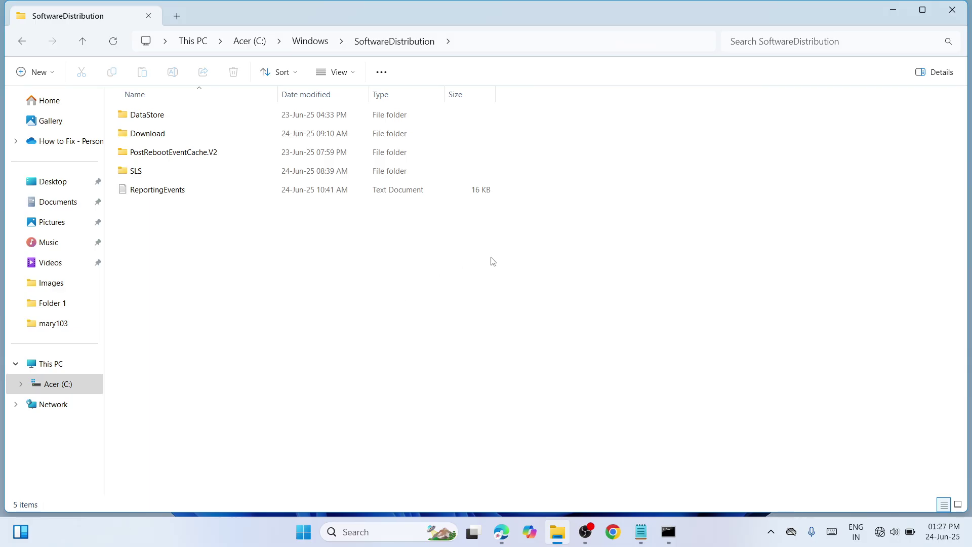
pyautogui.moveTo(491, 258); pyautogui.dragTo(314, 111)
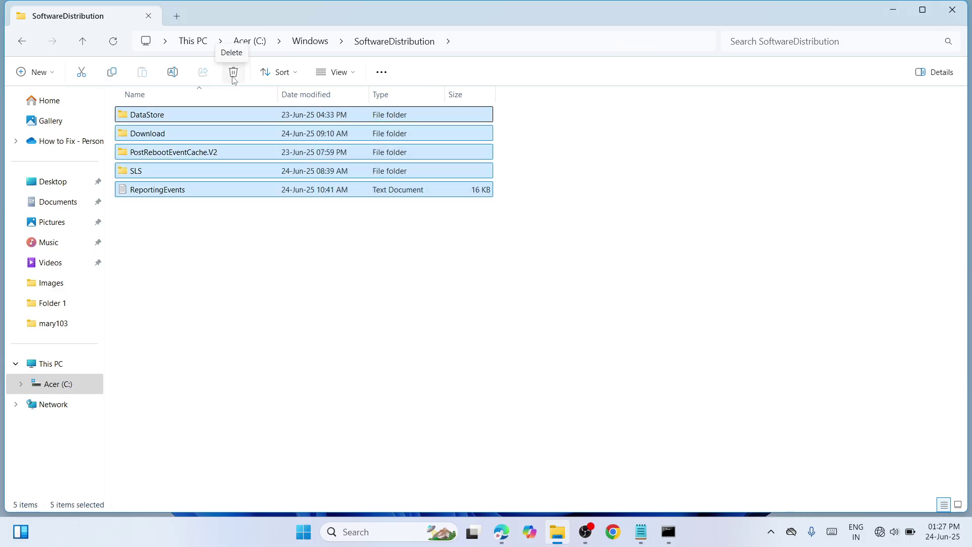
pyautogui.click(950, 12)
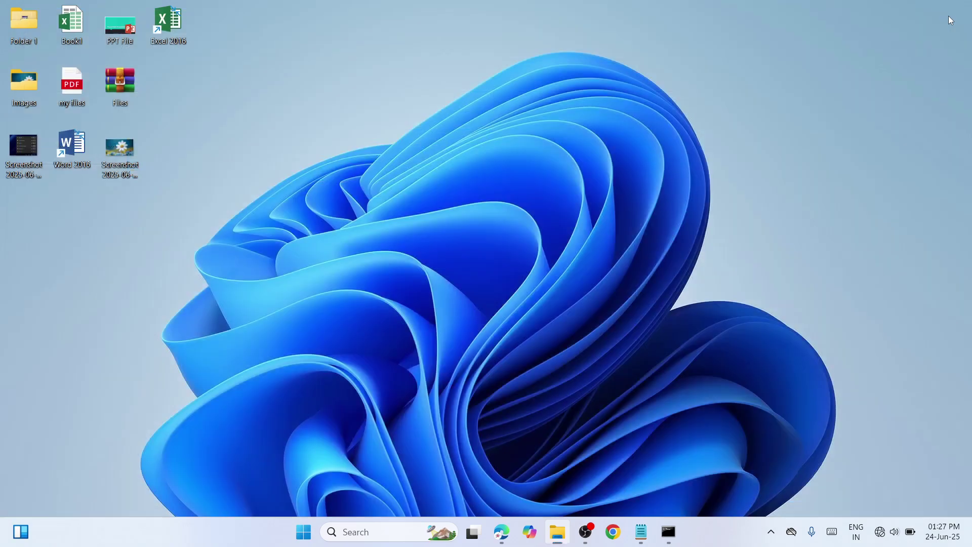
# Step: Restore the admin Command Prompt, select the net start wuauserv and bits lines, then minimise the notes
pyautogui.click(669, 532)
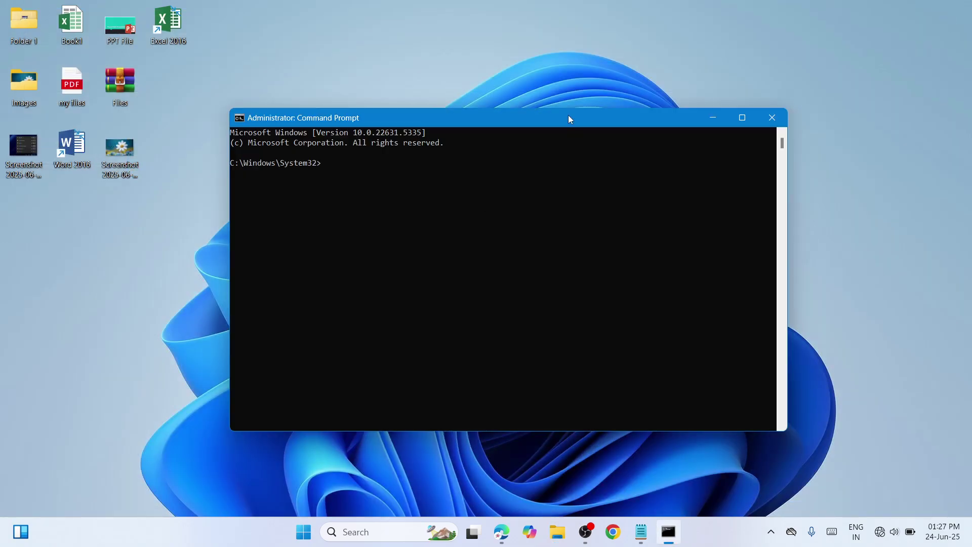
pyautogui.moveTo(568, 119); pyautogui.dragTo(522, 104)
pyautogui.click(642, 529)
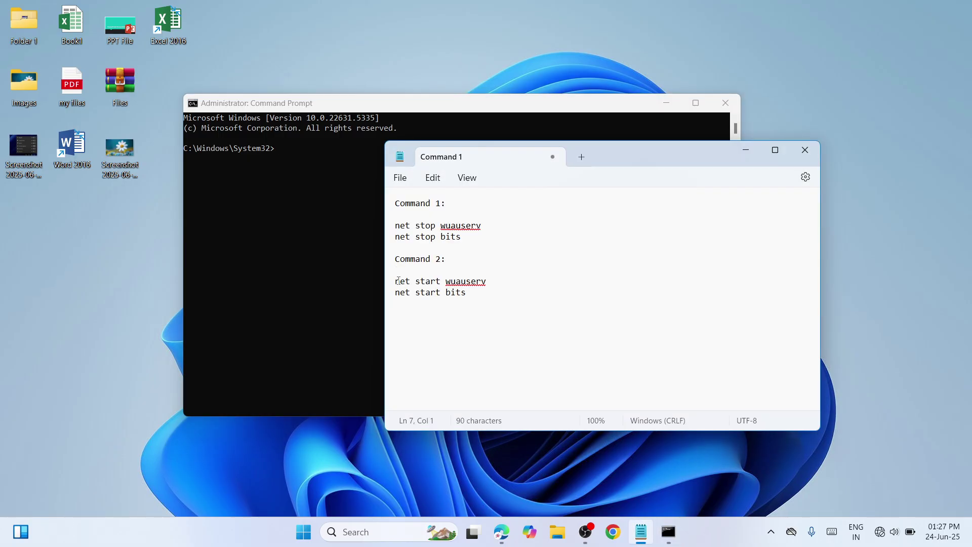
pyautogui.tripleClick(399, 281)
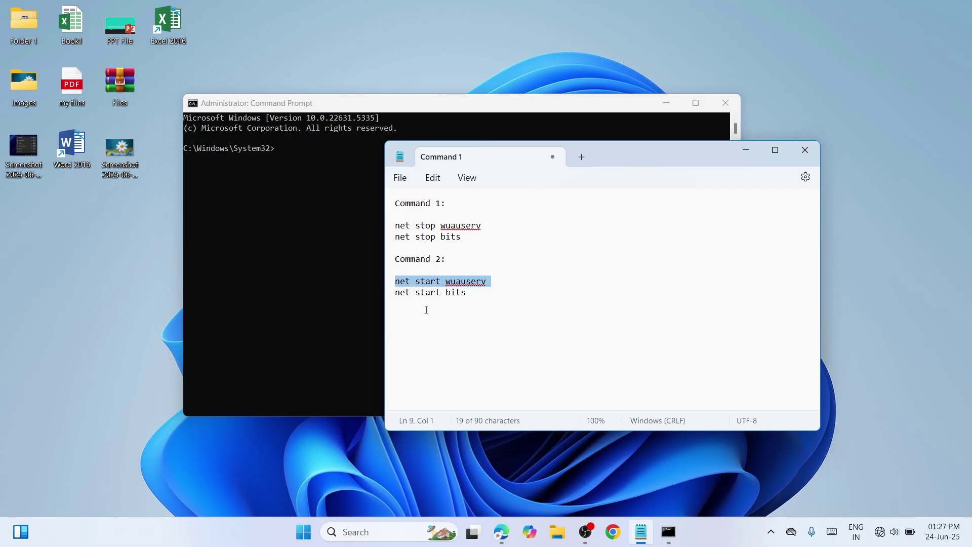
pyautogui.click(415, 292)
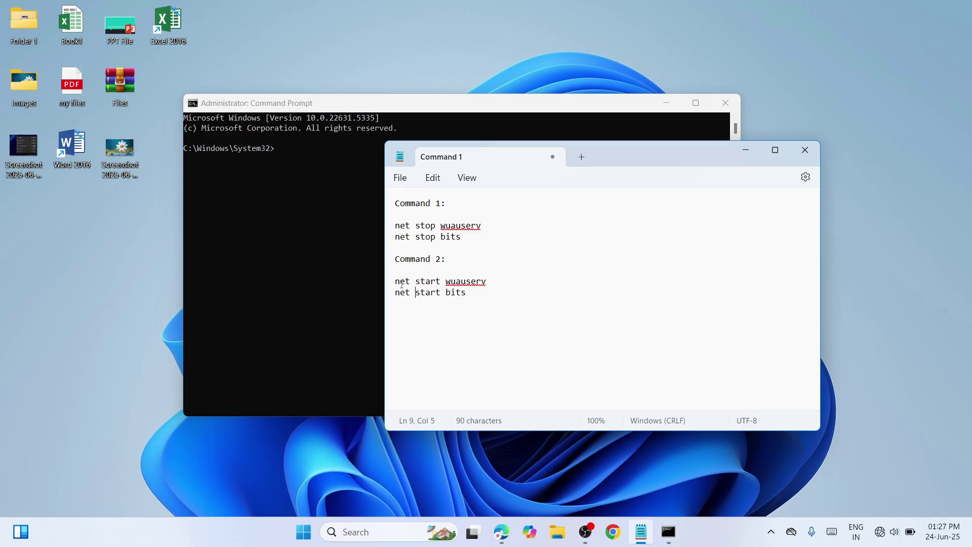
pyautogui.moveTo(396, 281); pyautogui.dragTo(513, 286)
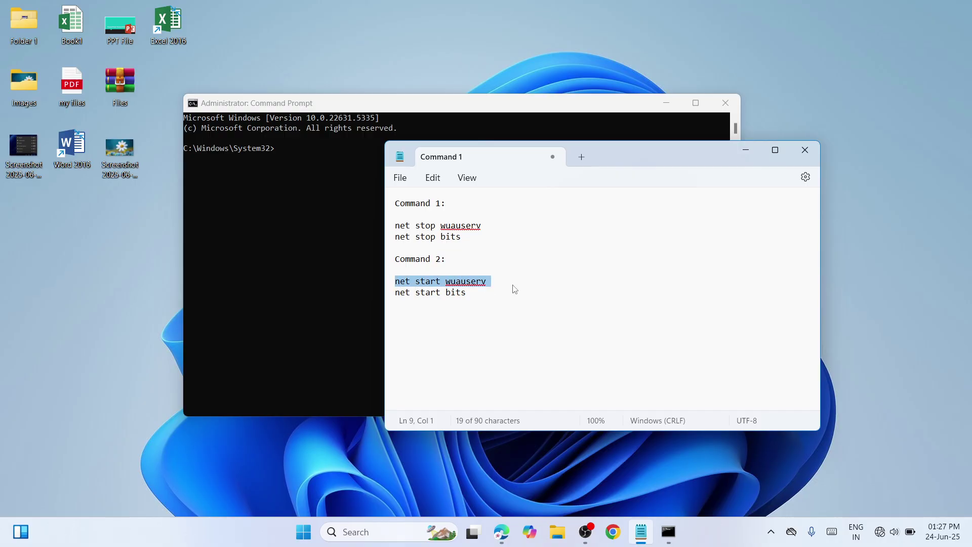
pyautogui.click(407, 294)
pyautogui.moveTo(397, 293); pyautogui.dragTo(495, 296)
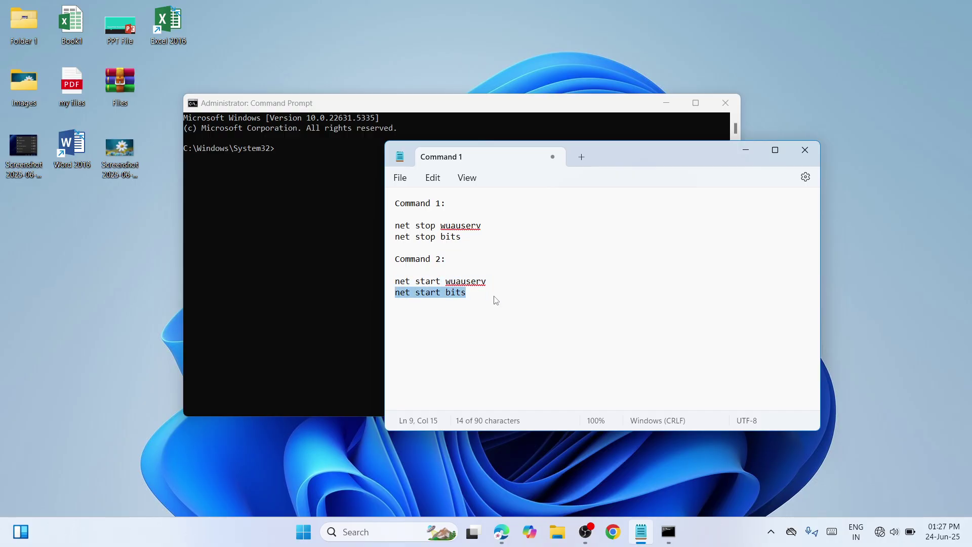
pyautogui.click(746, 149)
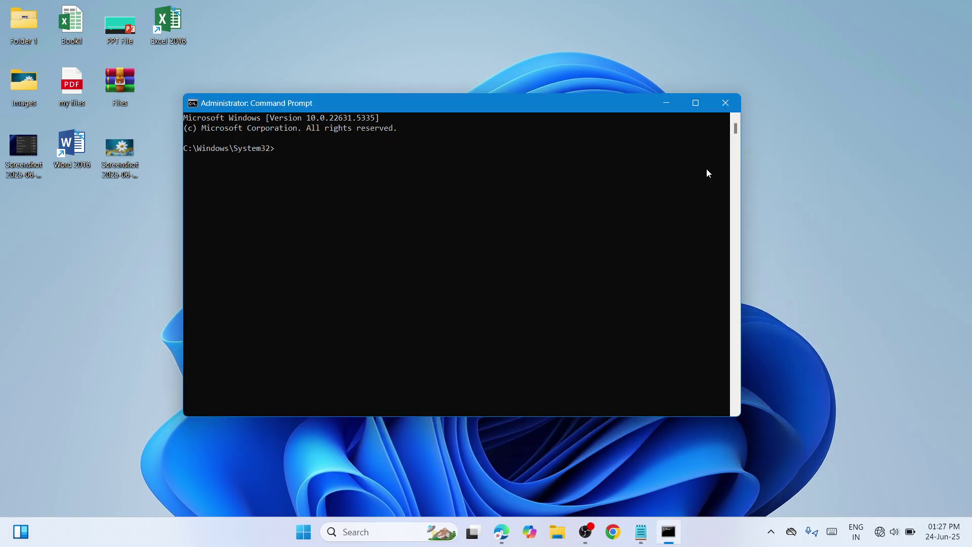
# Step: Close the administrator Command Prompt window
pyautogui.click(732, 104)
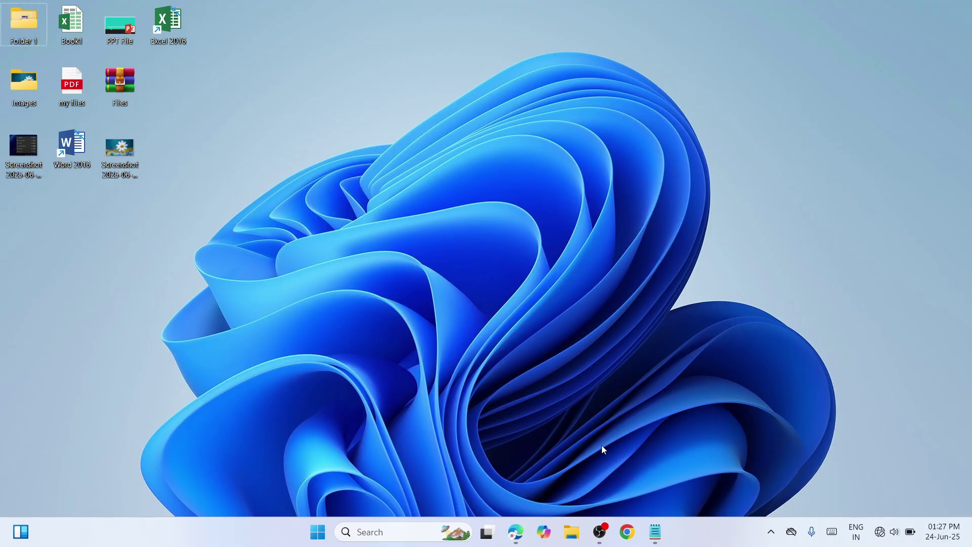